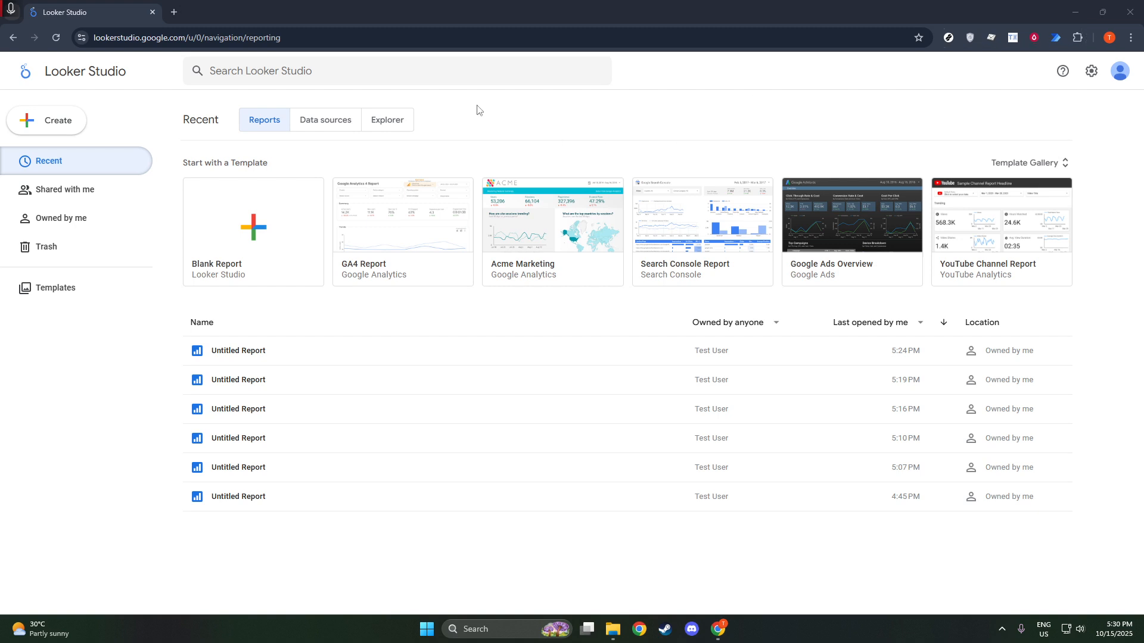
# Open the most recently opened Untitled Report for editing and insert a combo chart in the empty area beside the event table.
pyautogui.doubleClick(295, 353)
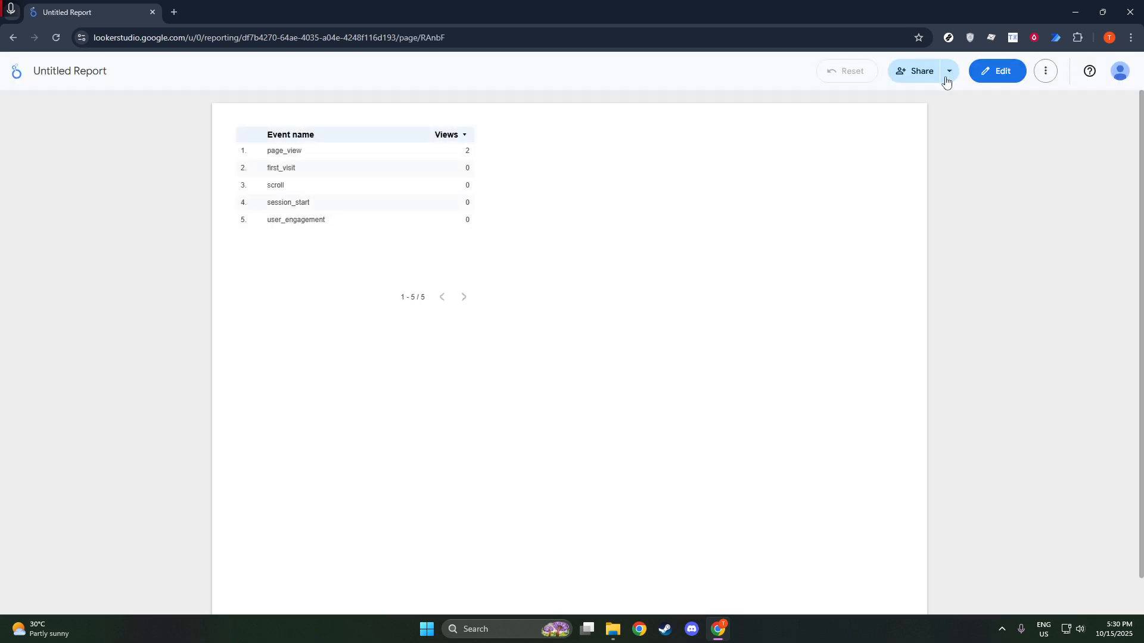
pyautogui.click(1001, 70)
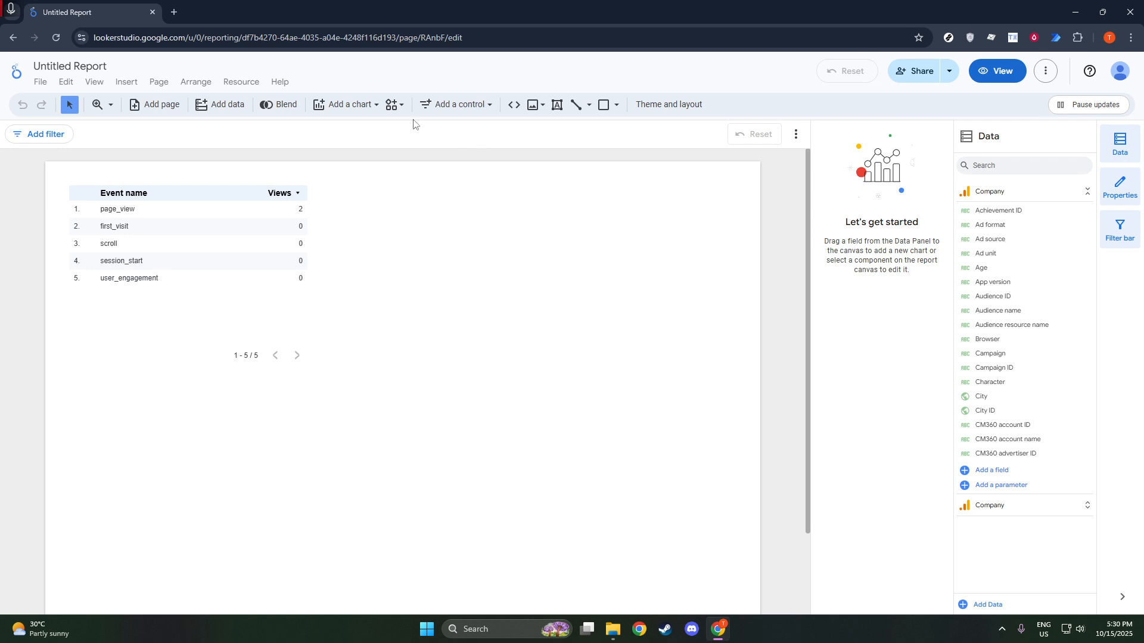
pyautogui.click(364, 116)
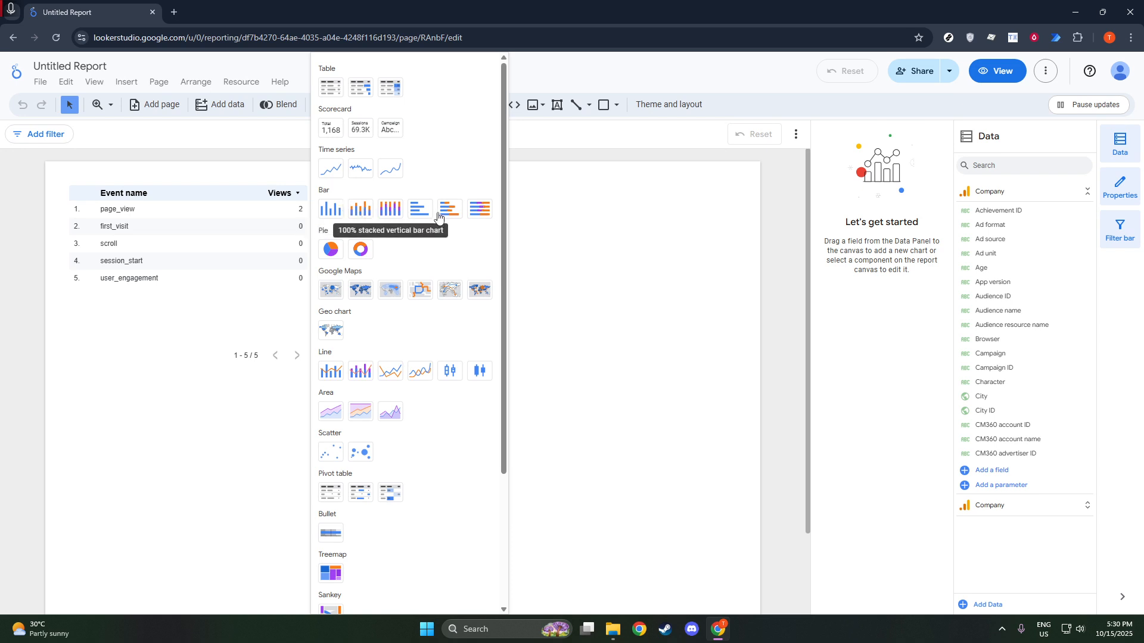
pyautogui.click(332, 372)
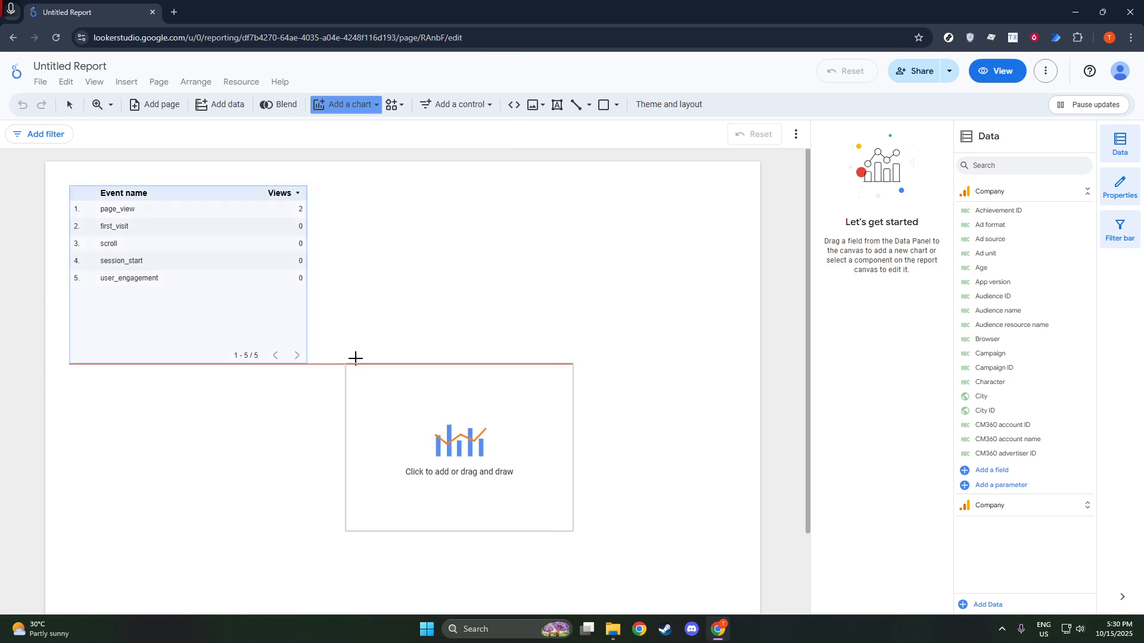
pyautogui.press('Escape')
pyautogui.click(416, 218)
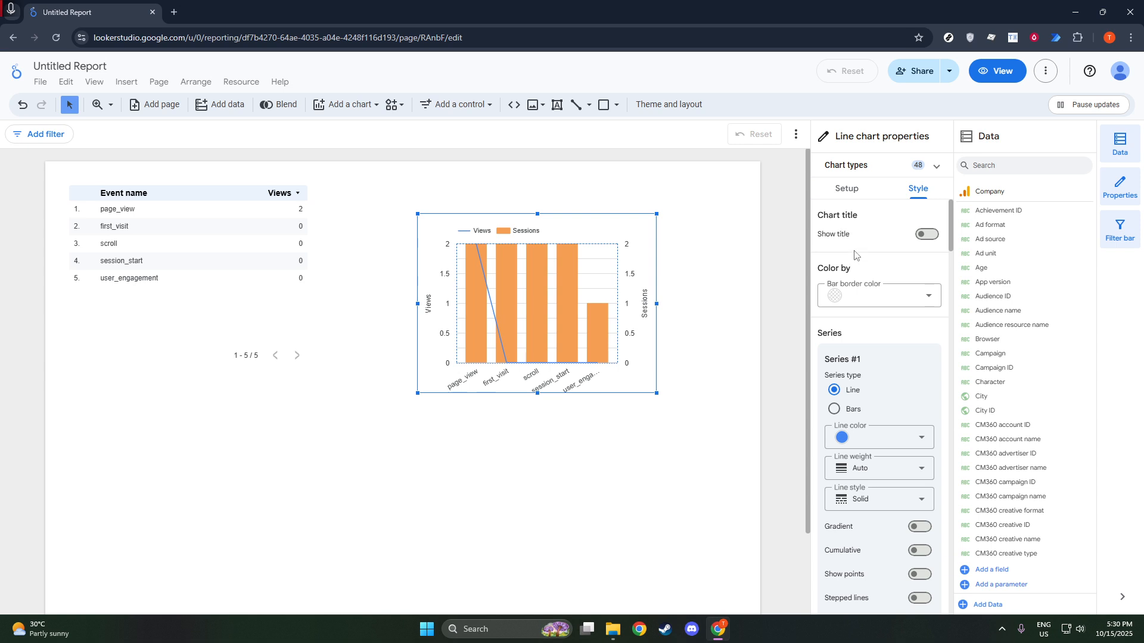
# Add 1-day active users as a third metric of the combo chart.
pyautogui.scroll(-2, 861, 298)
pyautogui.scroll(-2, 860, 352)
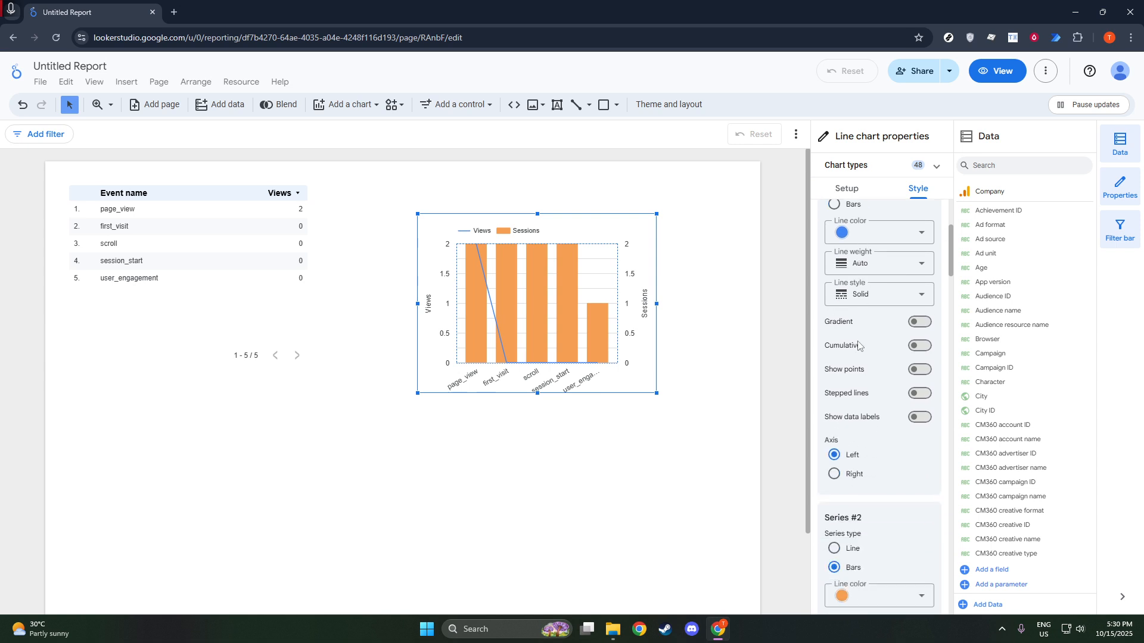
pyautogui.click(839, 192)
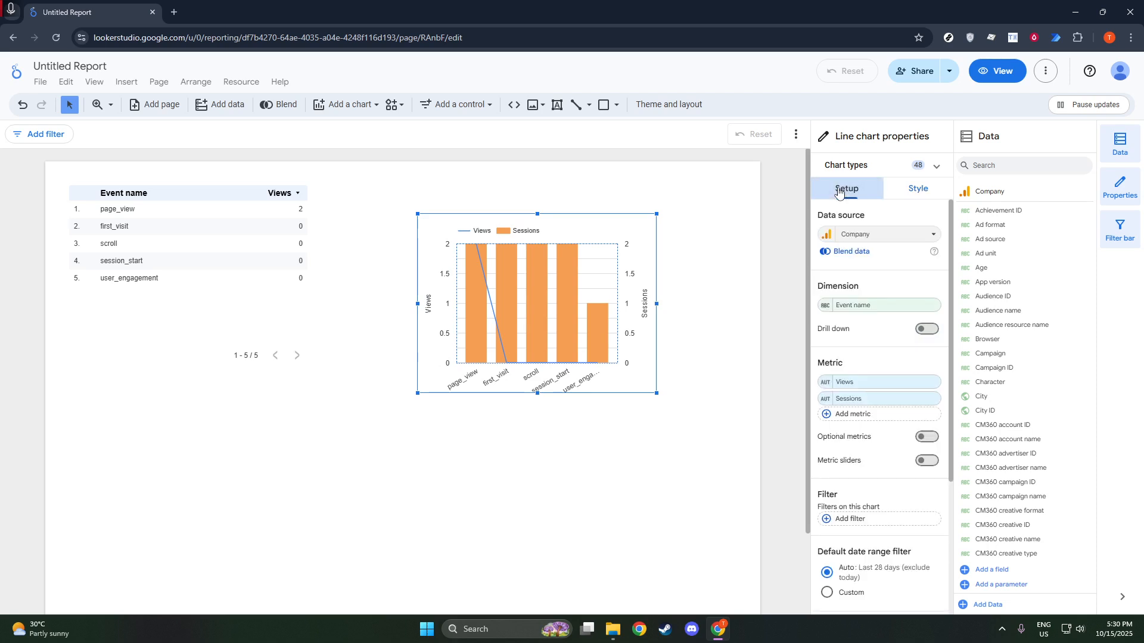
pyautogui.scroll(-1, 889, 366)
pyautogui.scroll(-2, 889, 367)
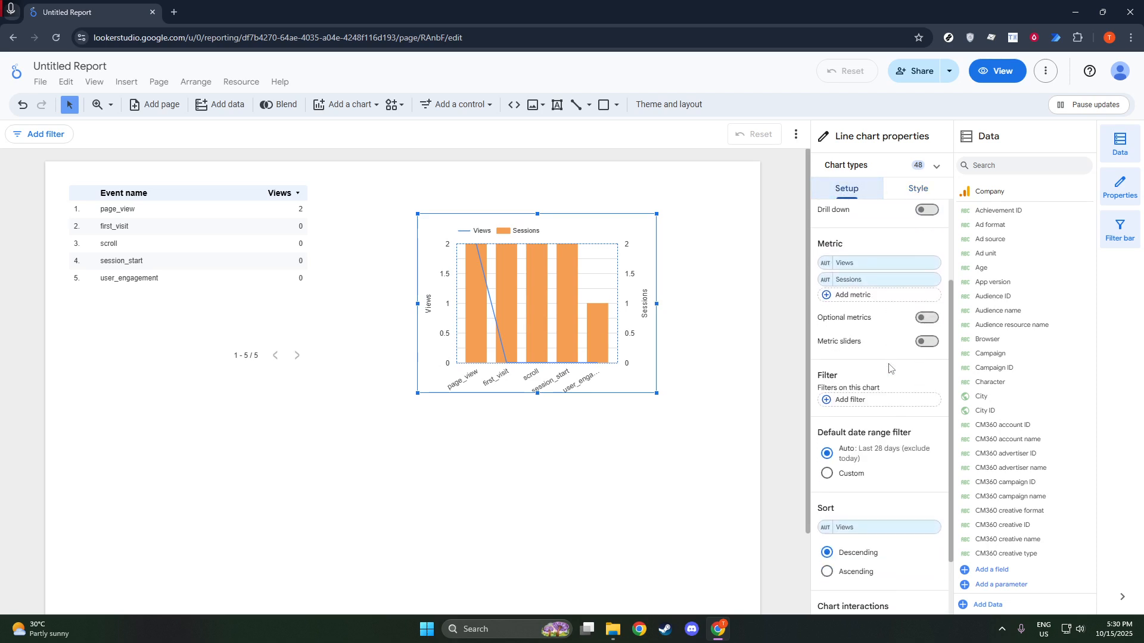
pyautogui.scroll(-2, 889, 367)
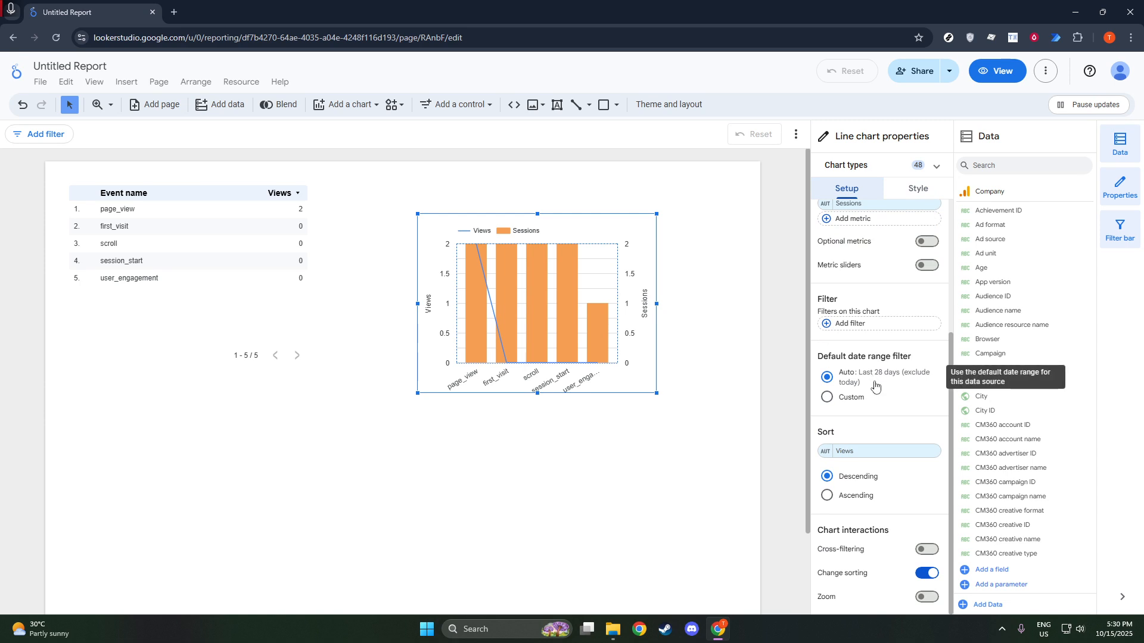
pyautogui.scroll(4, 875, 386)
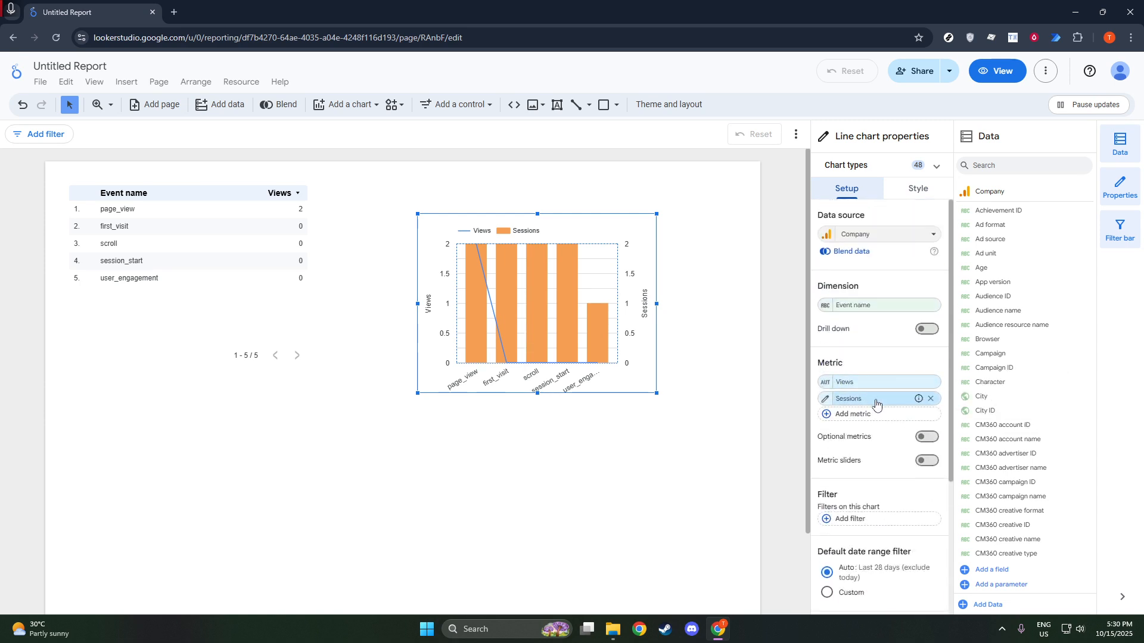
pyautogui.click(867, 416)
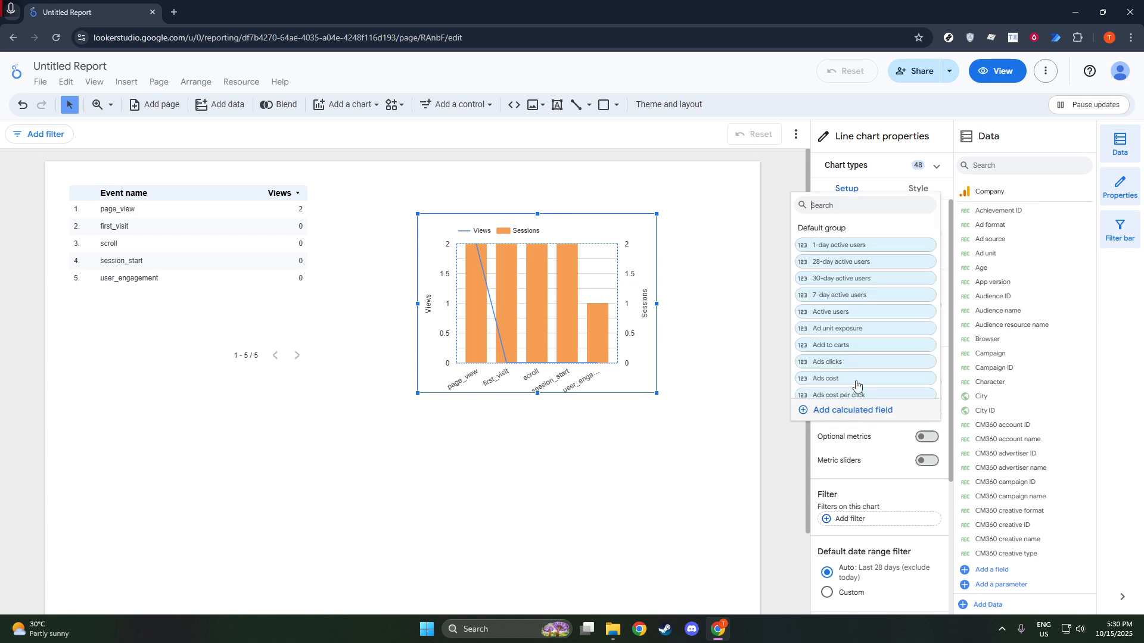
pyautogui.click(853, 246)
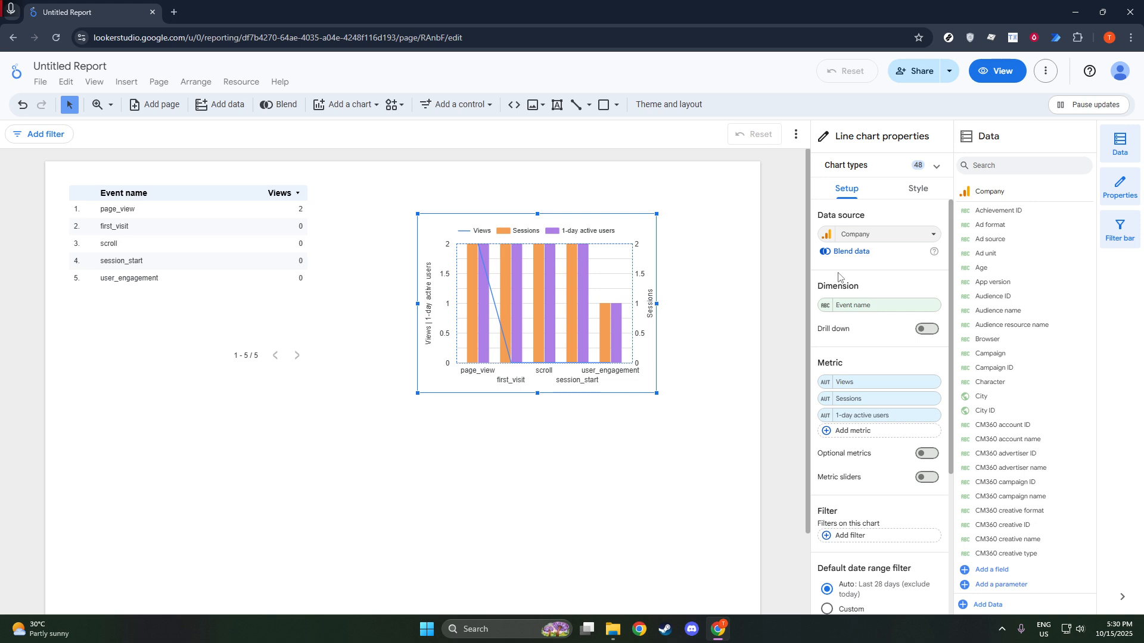
# Enlarge the combo chart from its lower-right corner and move it up and closer to the table, aligning their top edges.
pyautogui.click(913, 195)
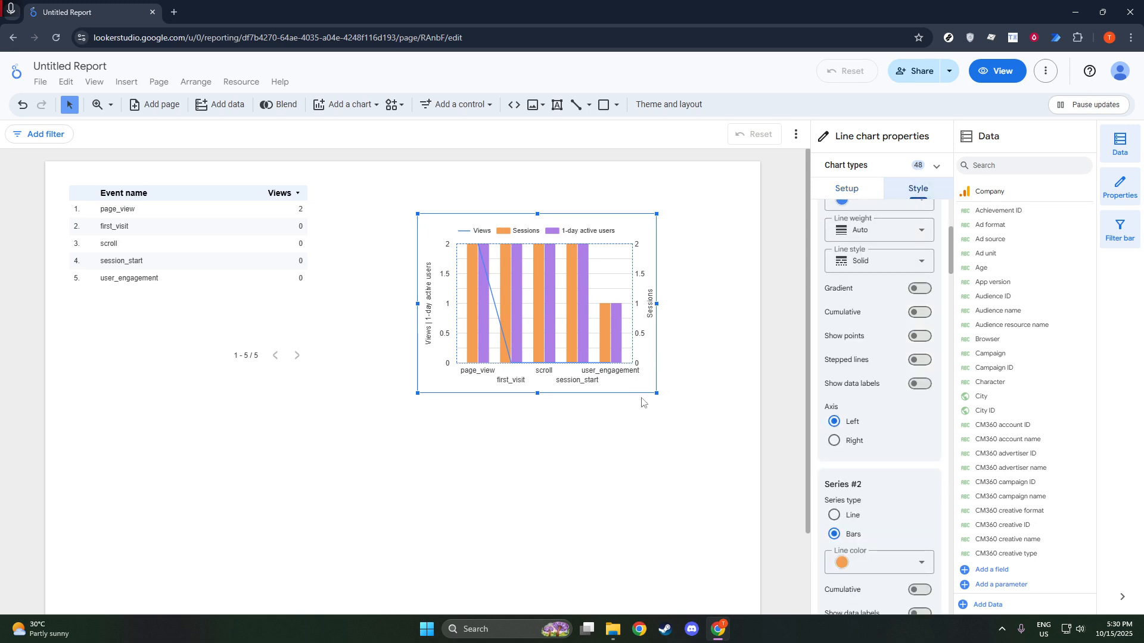
pyautogui.moveTo(656, 393); pyautogui.dragTo(717, 463)
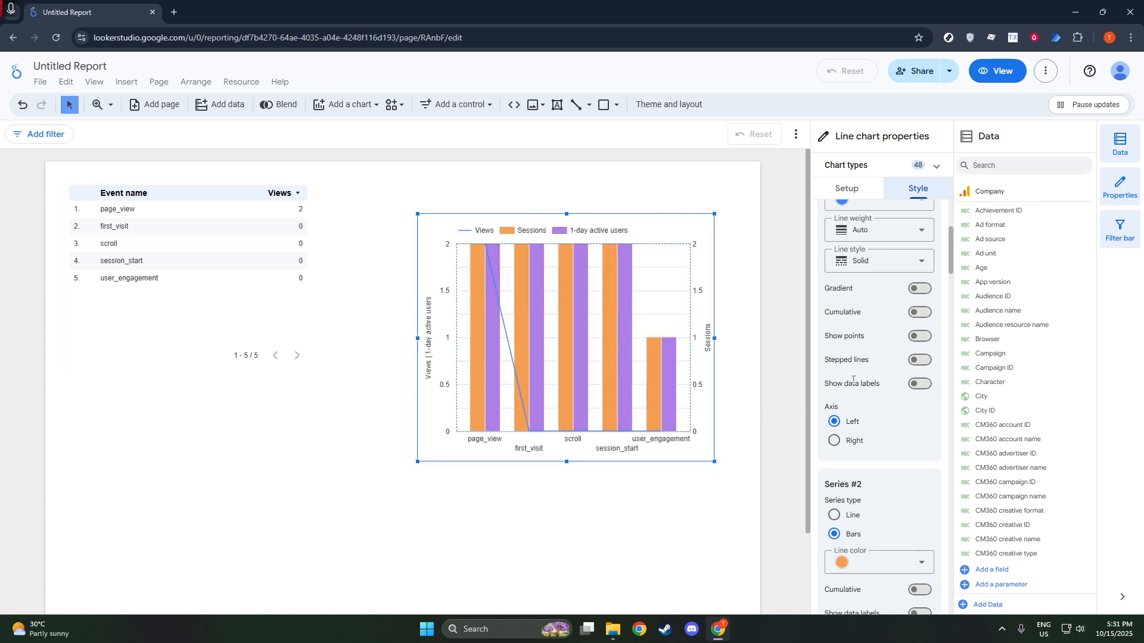
pyautogui.moveTo(614, 353)
pyautogui.mouseDown()
pyautogui.moveTo(597, 339)
pyautogui.moveTo(617, 331)
pyautogui.mouseUp()
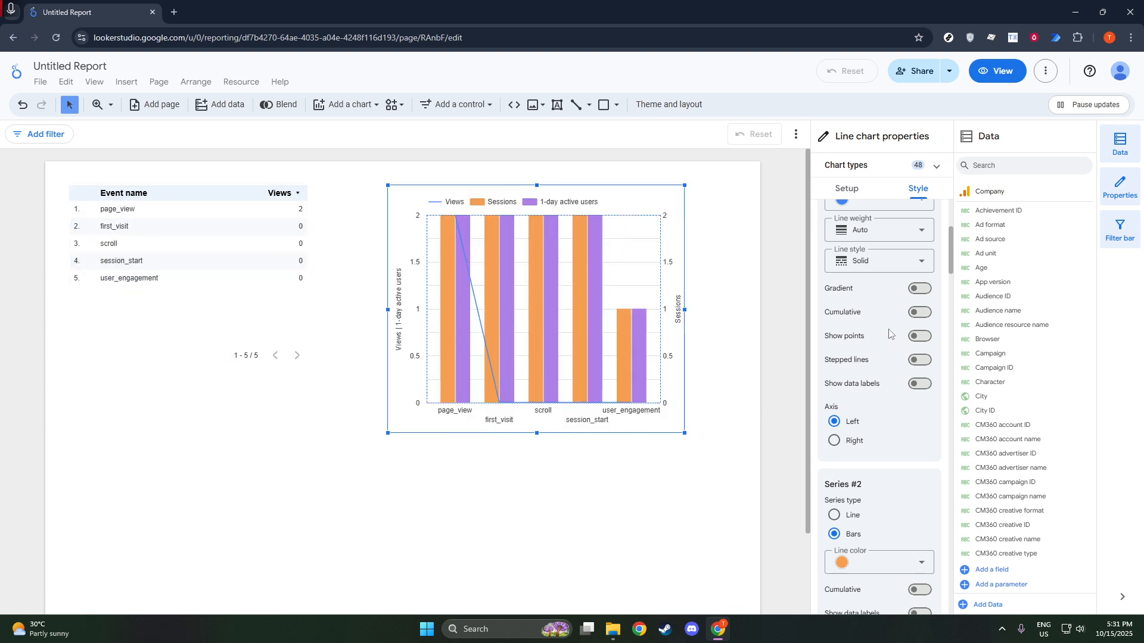
# Try the Line type on Series #2, return it to Bars, and assign the series to the left axis.
pyautogui.scroll(-1, 846, 457)
pyautogui.click(834, 457)
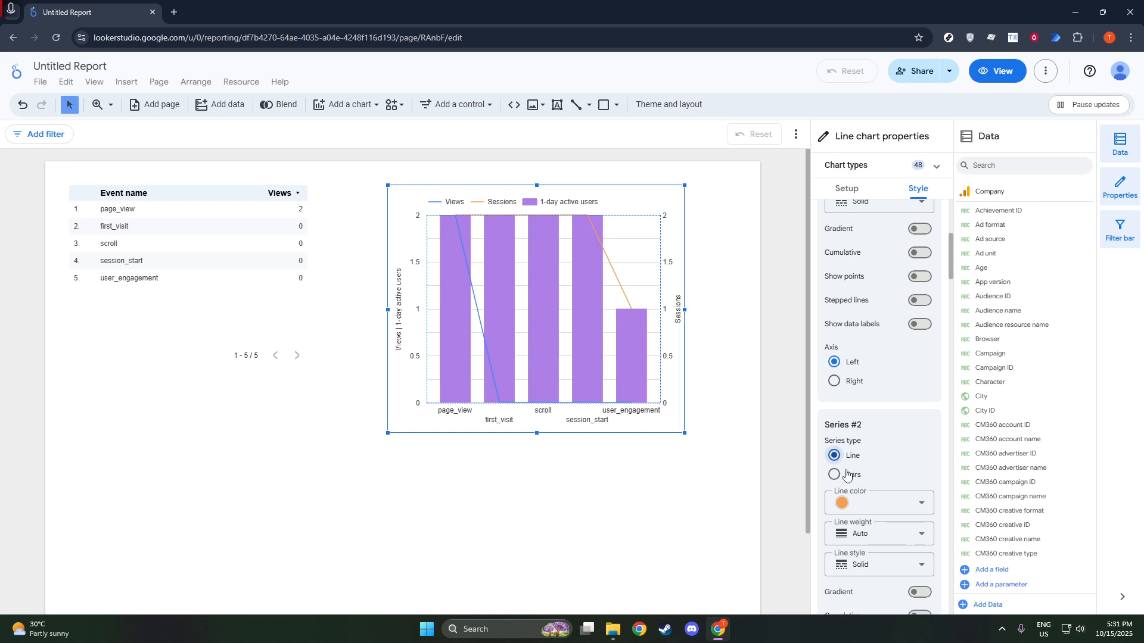
pyautogui.click(835, 474)
pyautogui.scroll(-1, 874, 457)
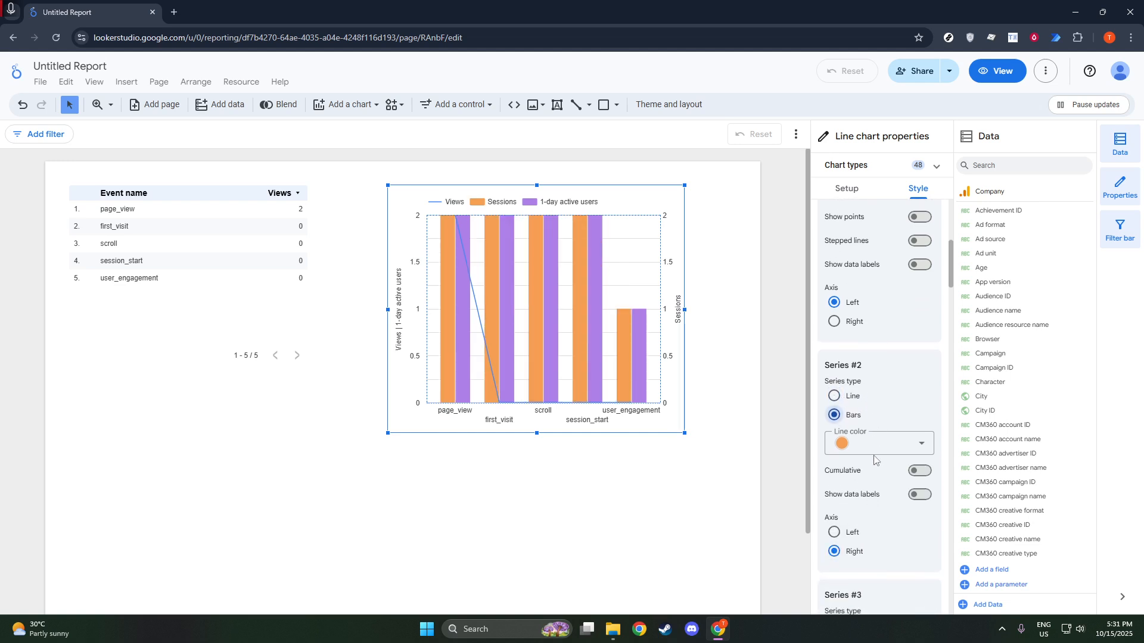
pyautogui.scroll(-1, 891, 467)
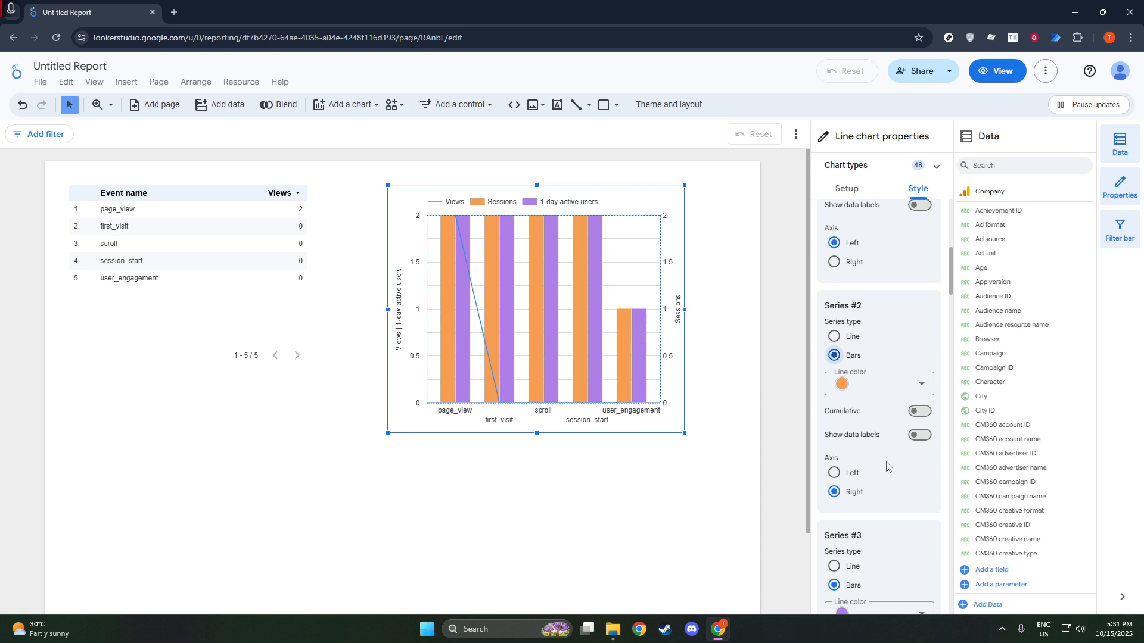
pyautogui.click(851, 476)
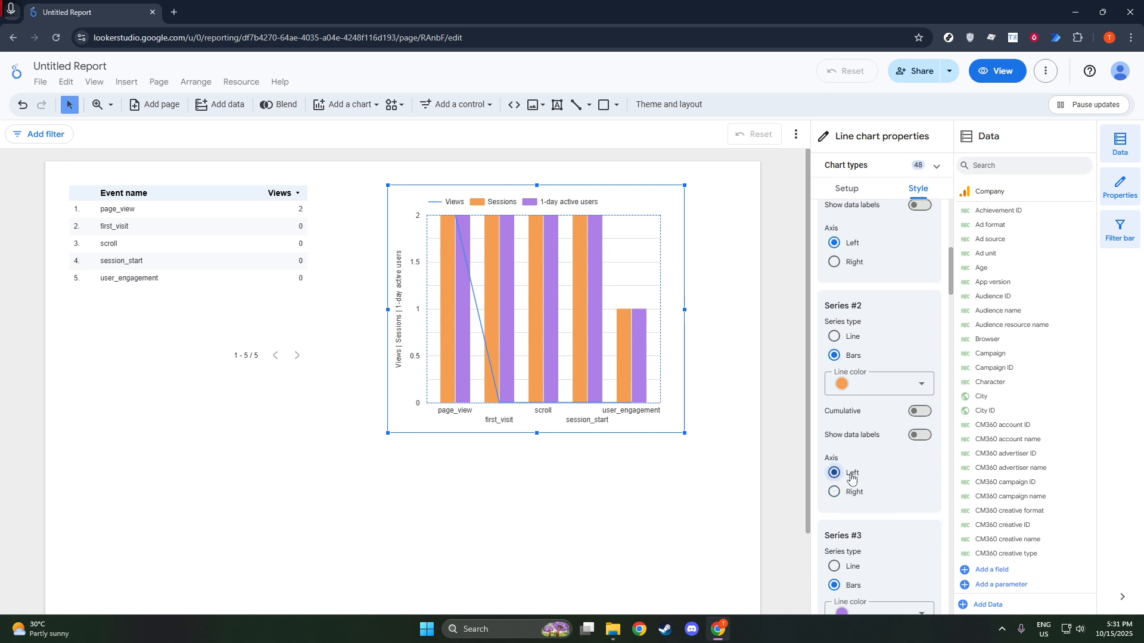
# Try the Line type on Series #3, return it to Bars, and assign the series to the right axis.
pyautogui.scroll(-2, 858, 475)
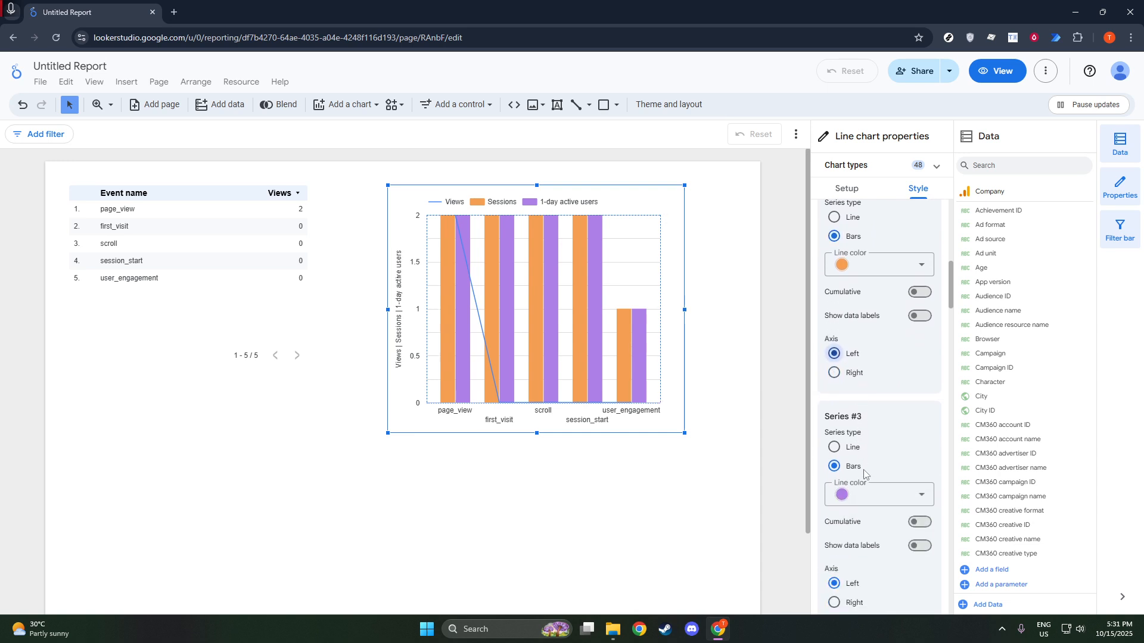
pyautogui.click(846, 451)
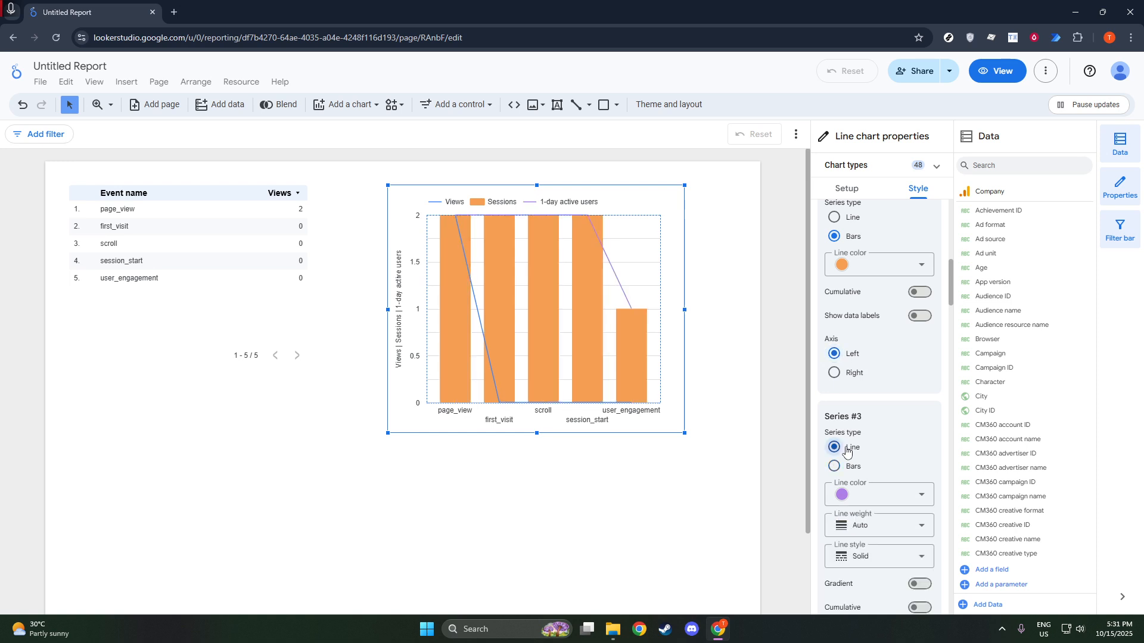
pyautogui.click(850, 466)
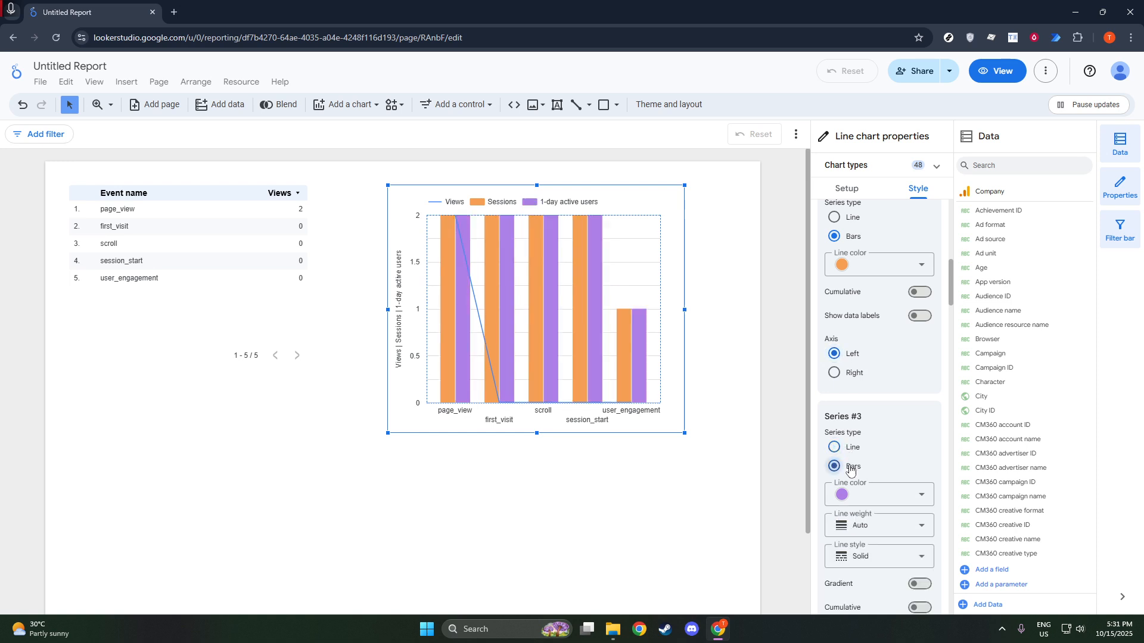
pyautogui.scroll(-2, 874, 446)
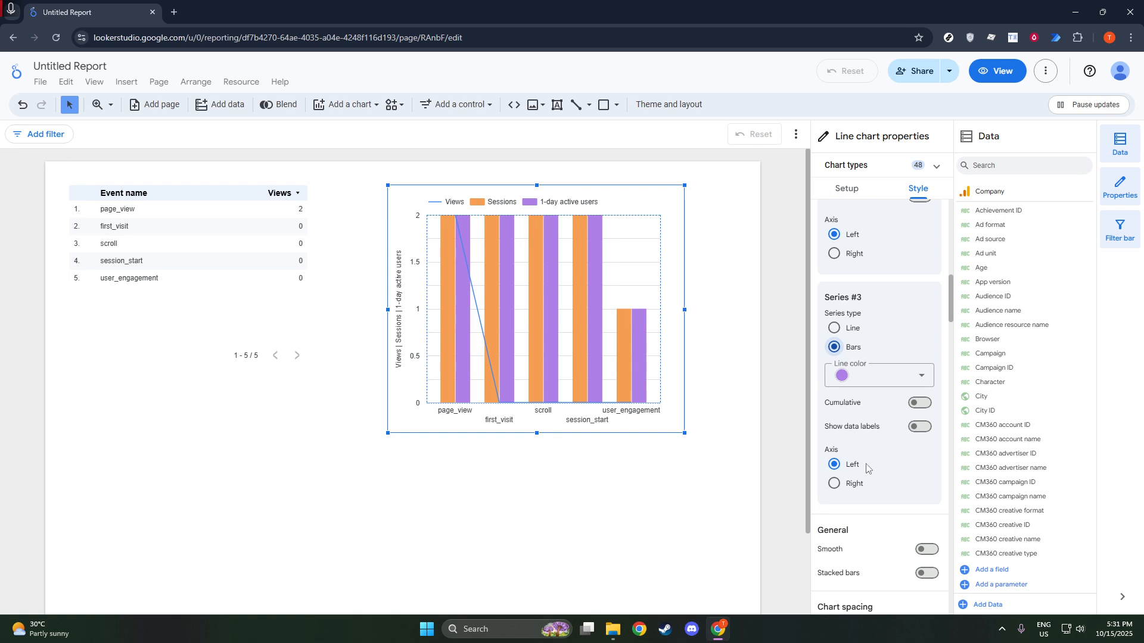
pyautogui.click(853, 484)
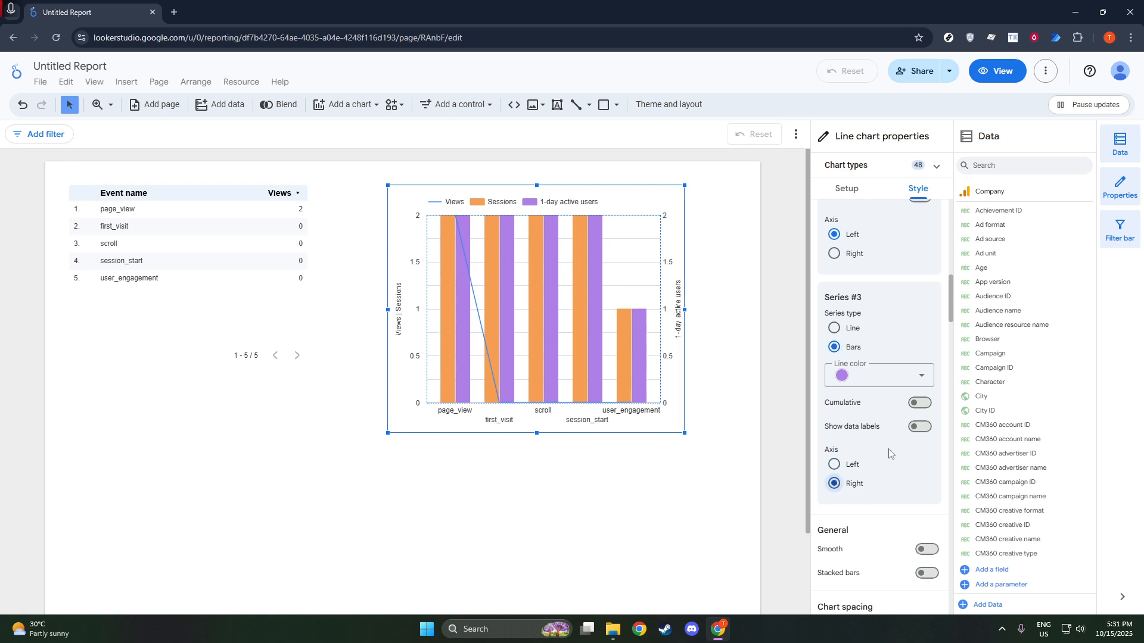
# Change the color of the Series #2 bars to the blue theme color.
pyautogui.scroll(-2, 897, 457)
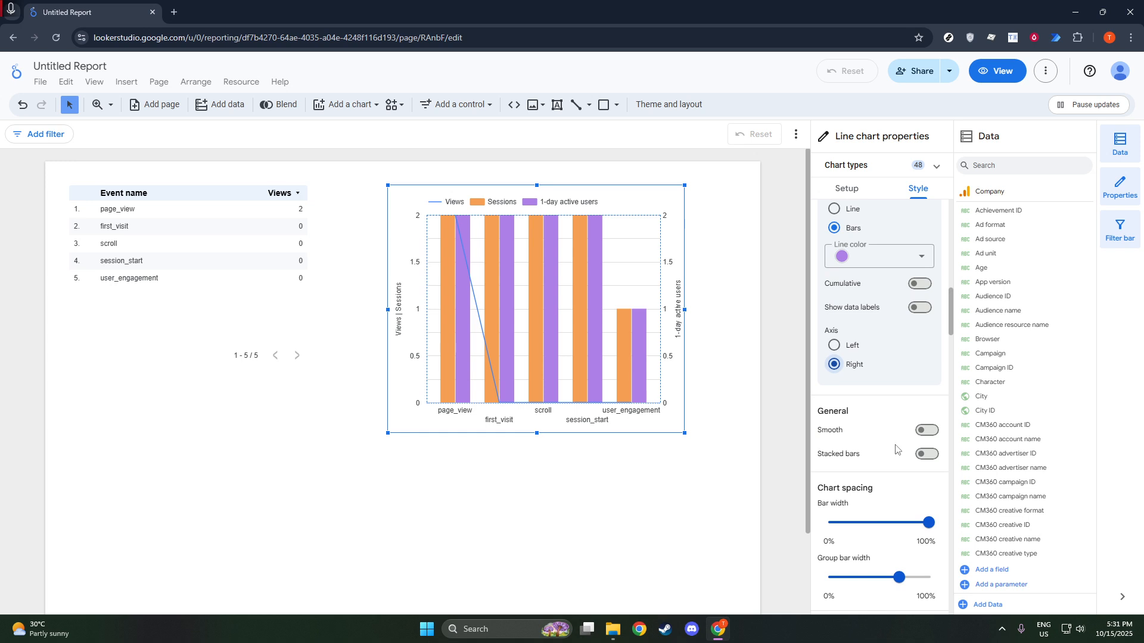
pyautogui.scroll(6, 895, 449)
pyautogui.scroll(-1, 858, 362)
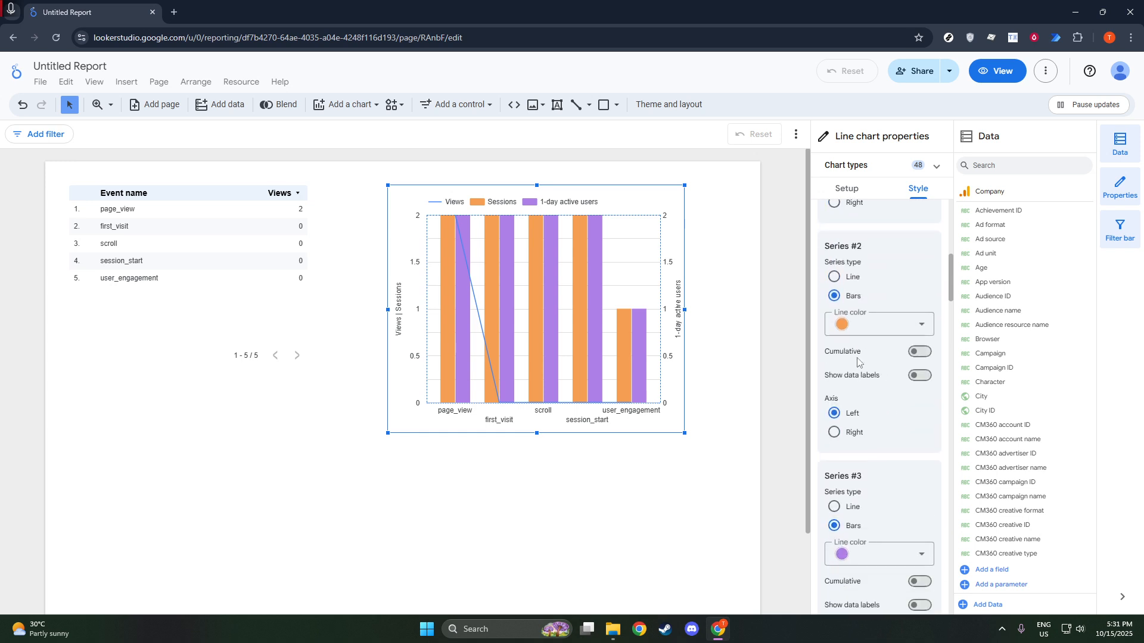
pyautogui.click(842, 325)
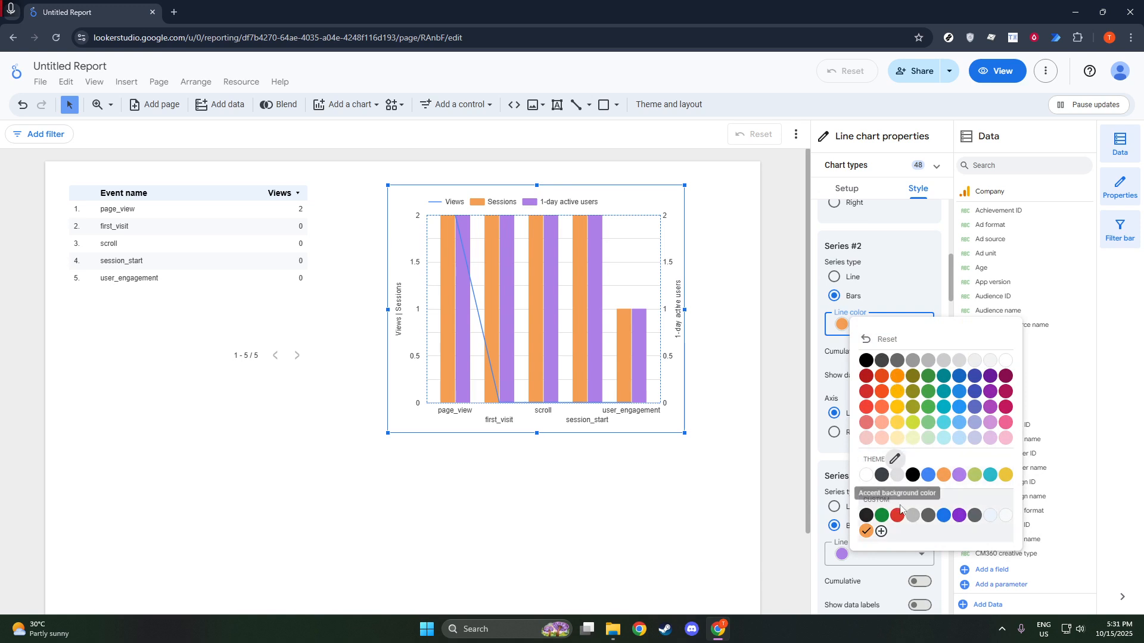
pyautogui.click(942, 475)
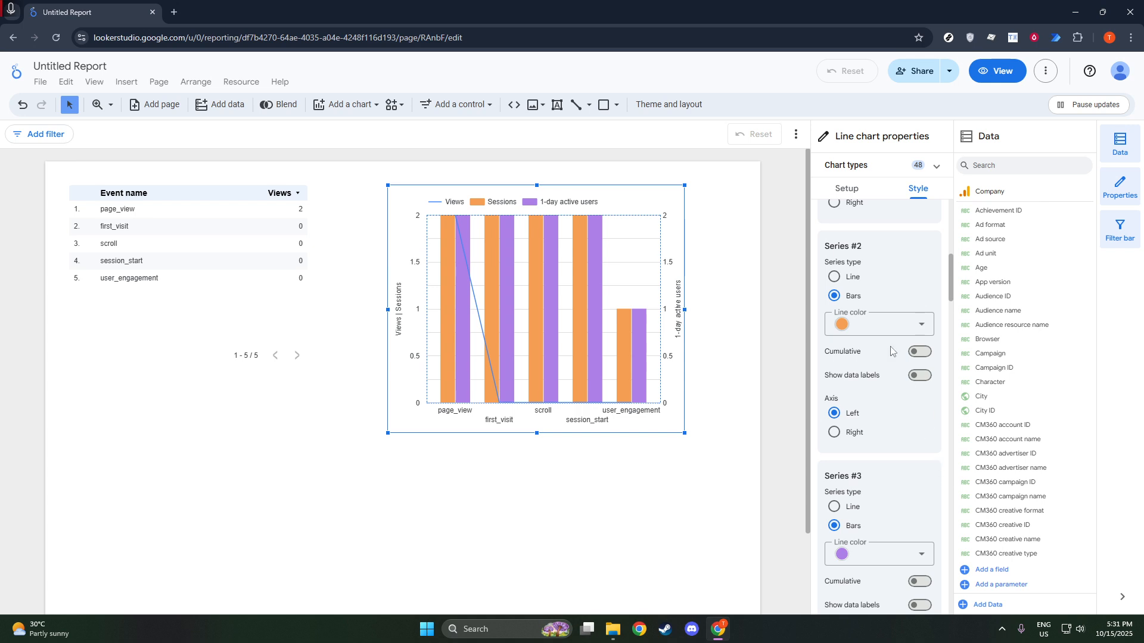
pyautogui.click(876, 326)
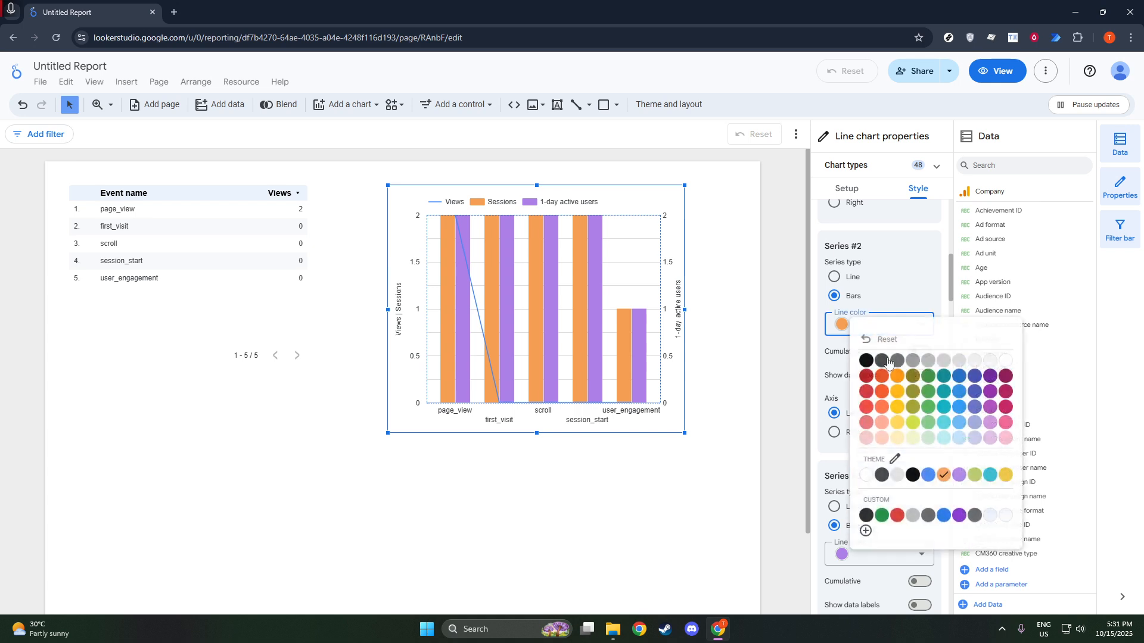
pyautogui.click(929, 476)
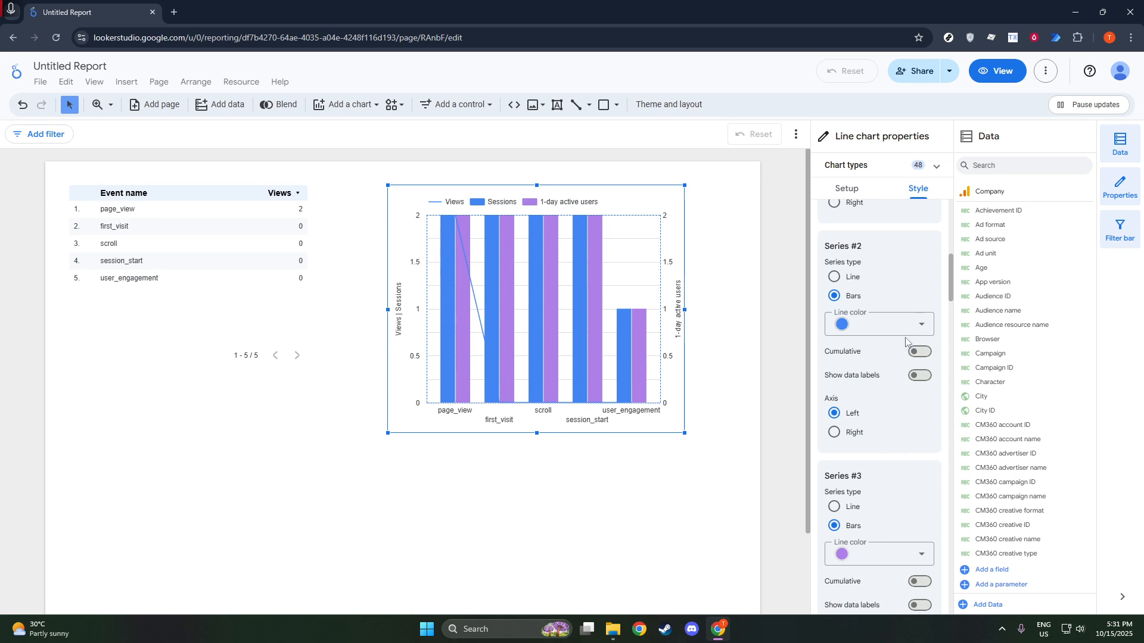
# Make the Series #3 bars cumulative.
pyautogui.scroll(-5, 899, 357)
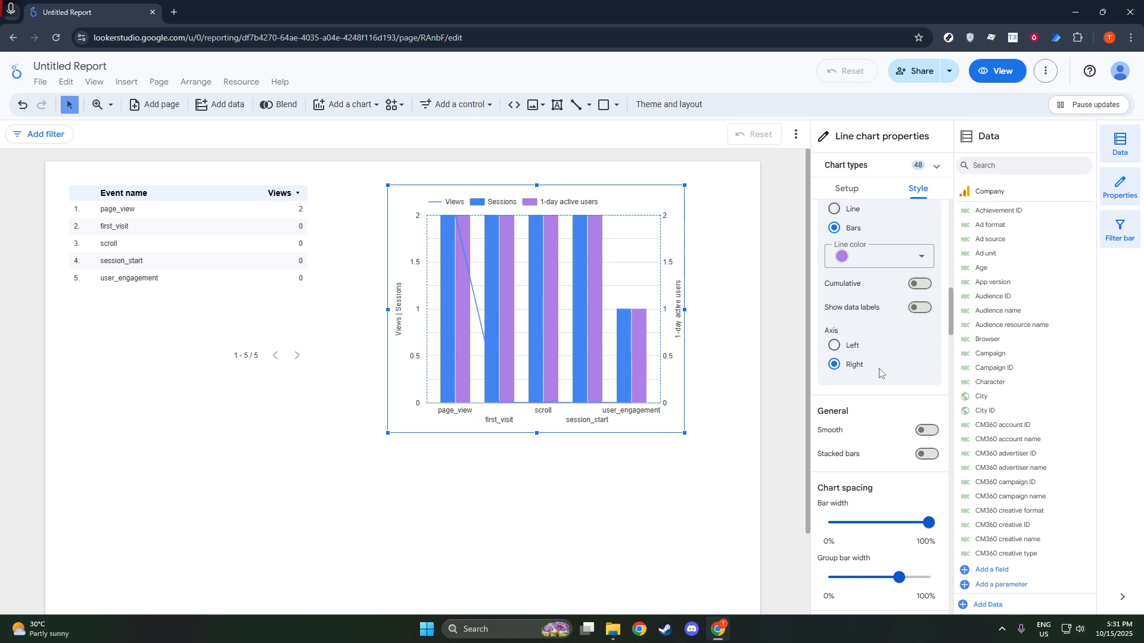
pyautogui.click(918, 285)
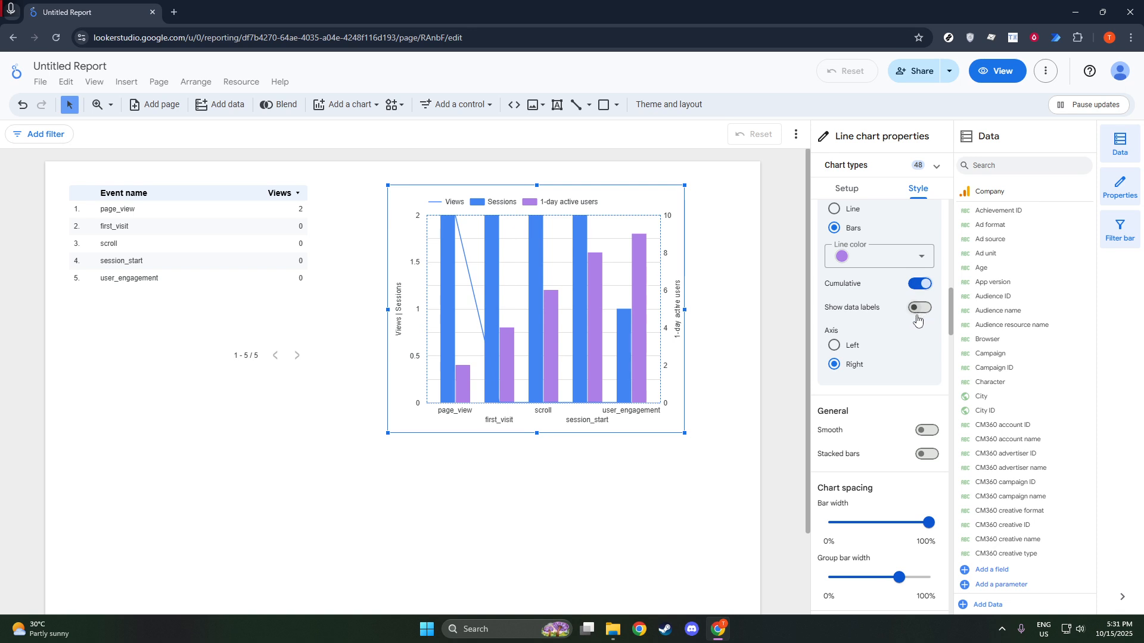
# Try showing data labels on the Series #3 bars and switch them back off.
pyautogui.scroll(-3, 914, 327)
pyautogui.scroll(2, 908, 344)
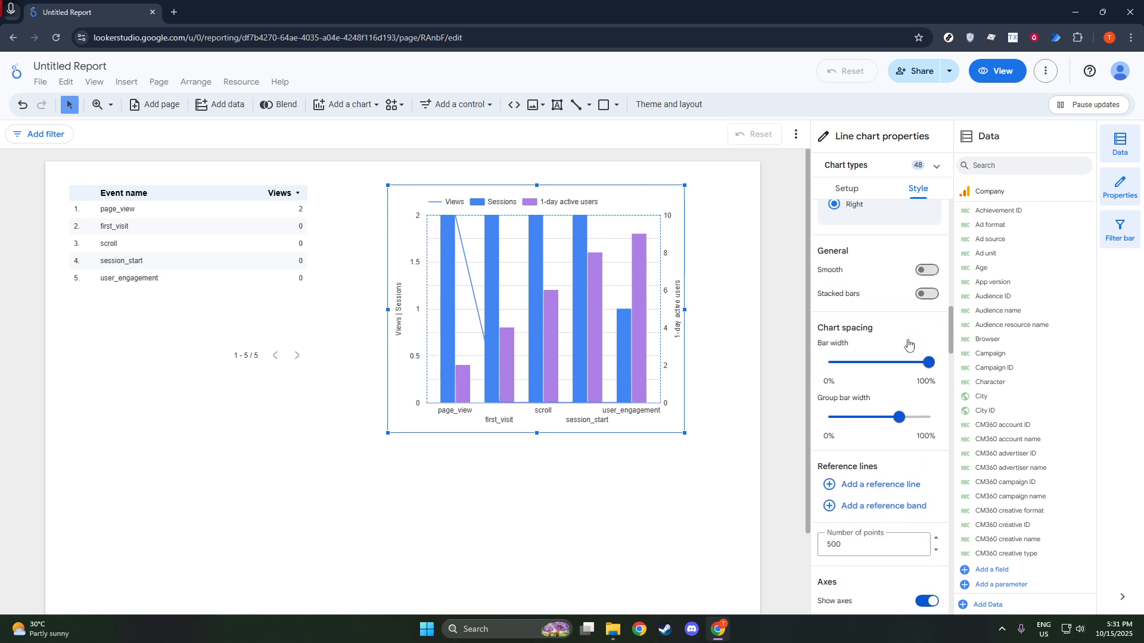
pyautogui.click(918, 254)
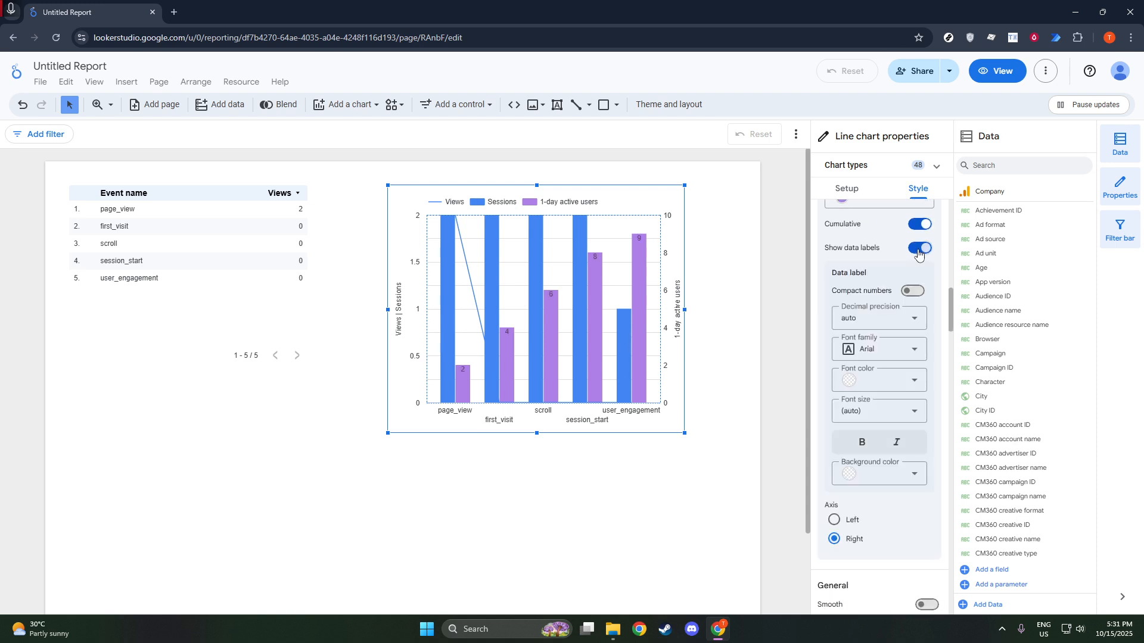
pyautogui.click(918, 254)
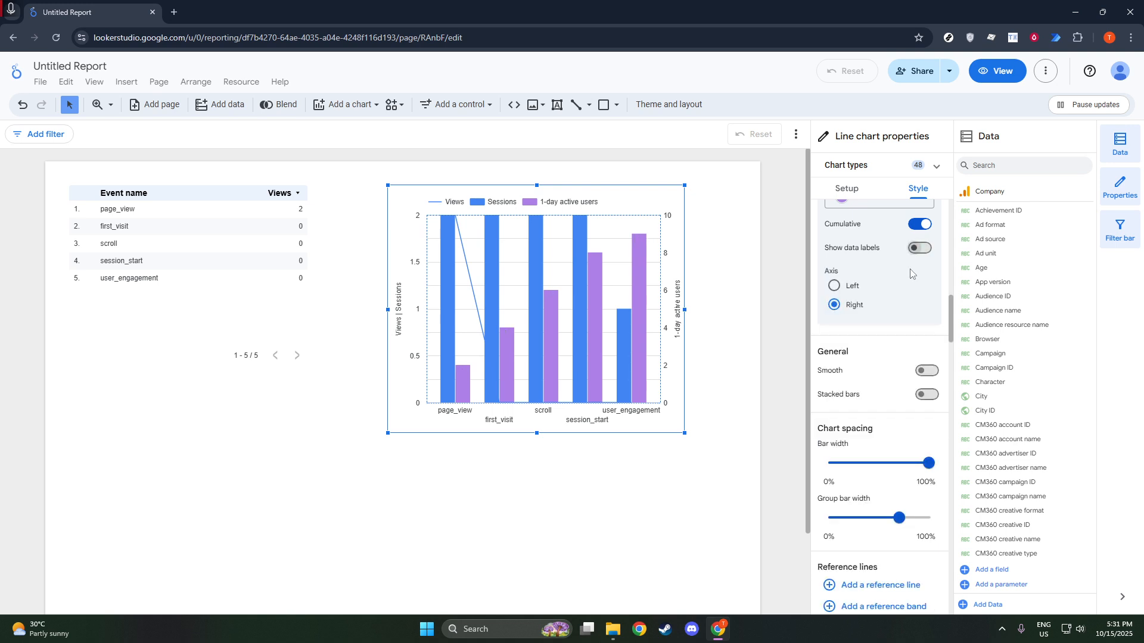
# Review the combo chart's remaining style options, from general settings, spacing and reference lines through axes and grid to legend, background and border.
pyautogui.scroll(-2, 898, 380)
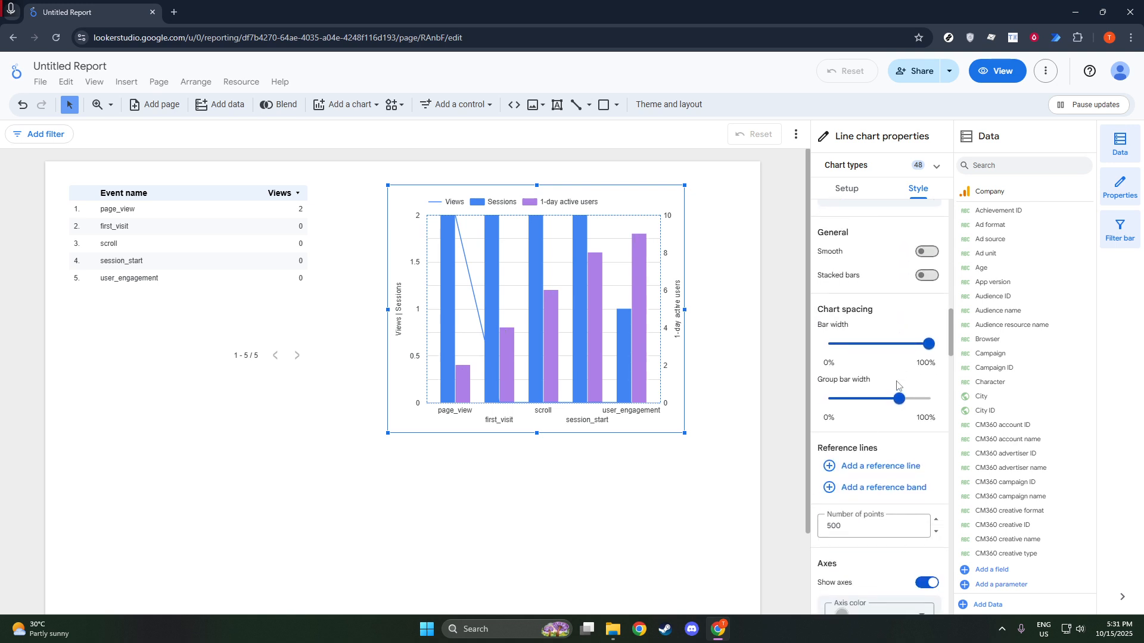
pyautogui.scroll(-5, 896, 385)
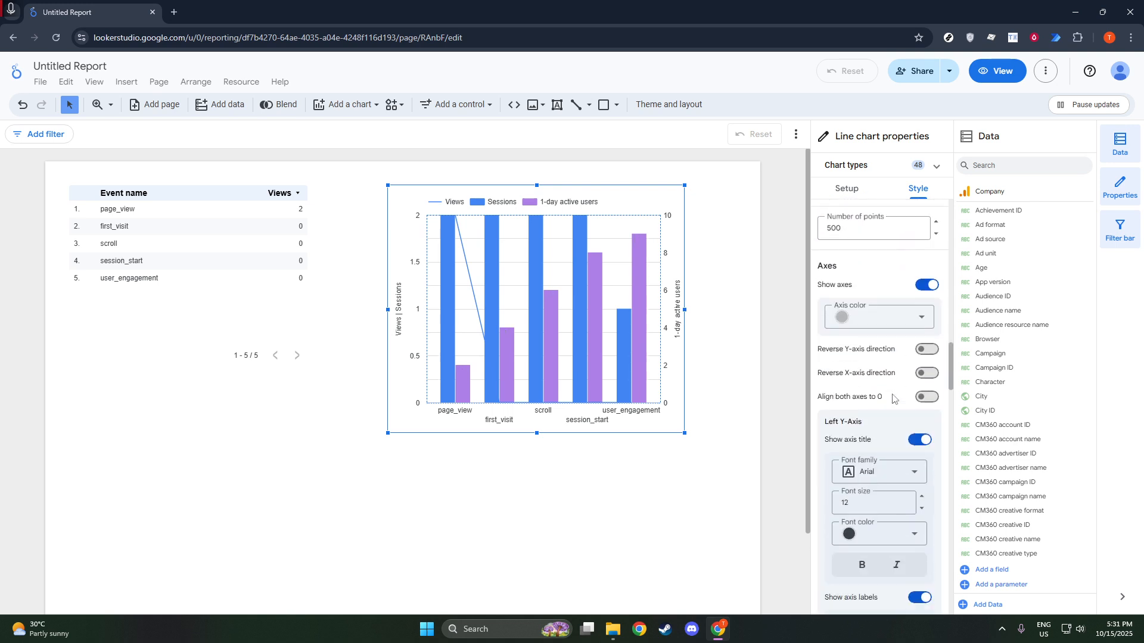
pyautogui.scroll(-4, 891, 402)
pyautogui.scroll(-5, 889, 402)
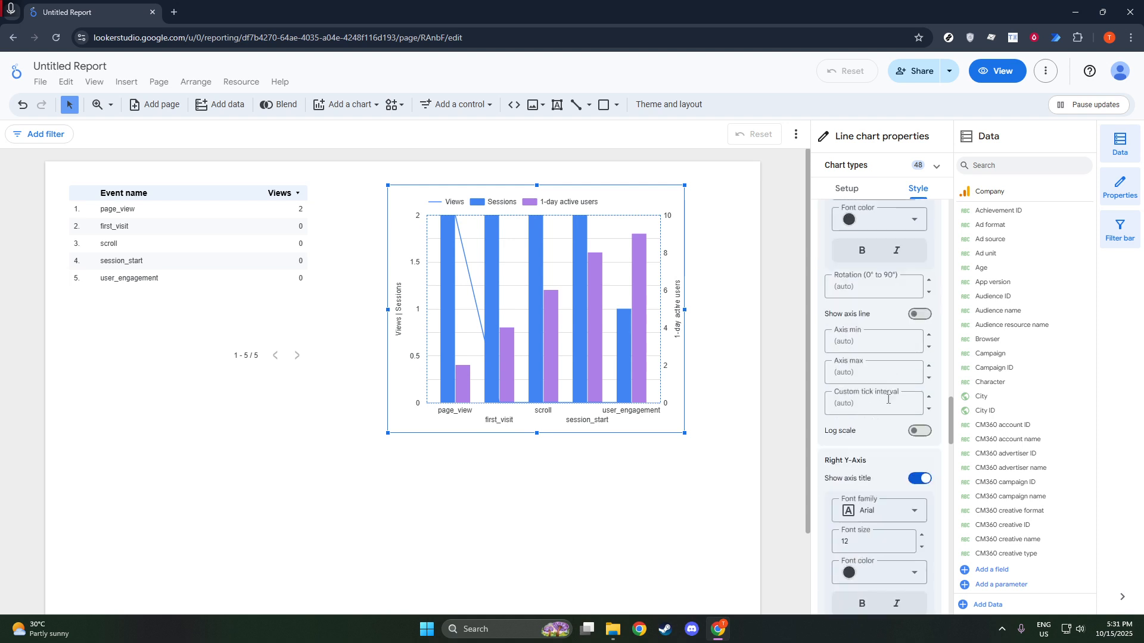
pyautogui.scroll(4, 889, 399)
pyautogui.scroll(-8, 889, 400)
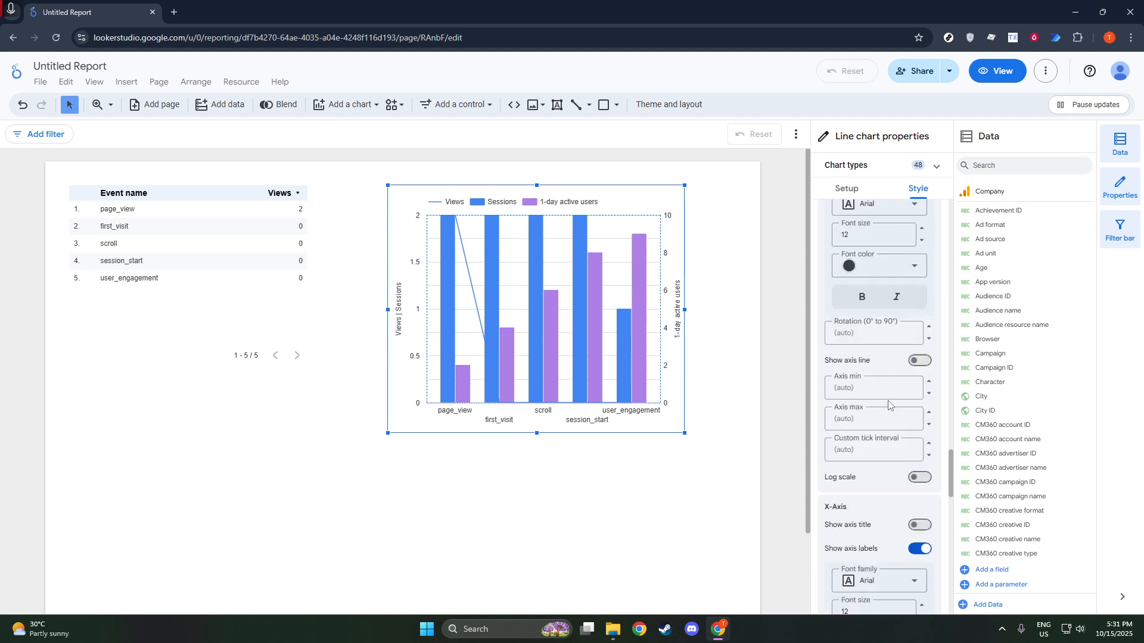
pyautogui.scroll(-7, 889, 409)
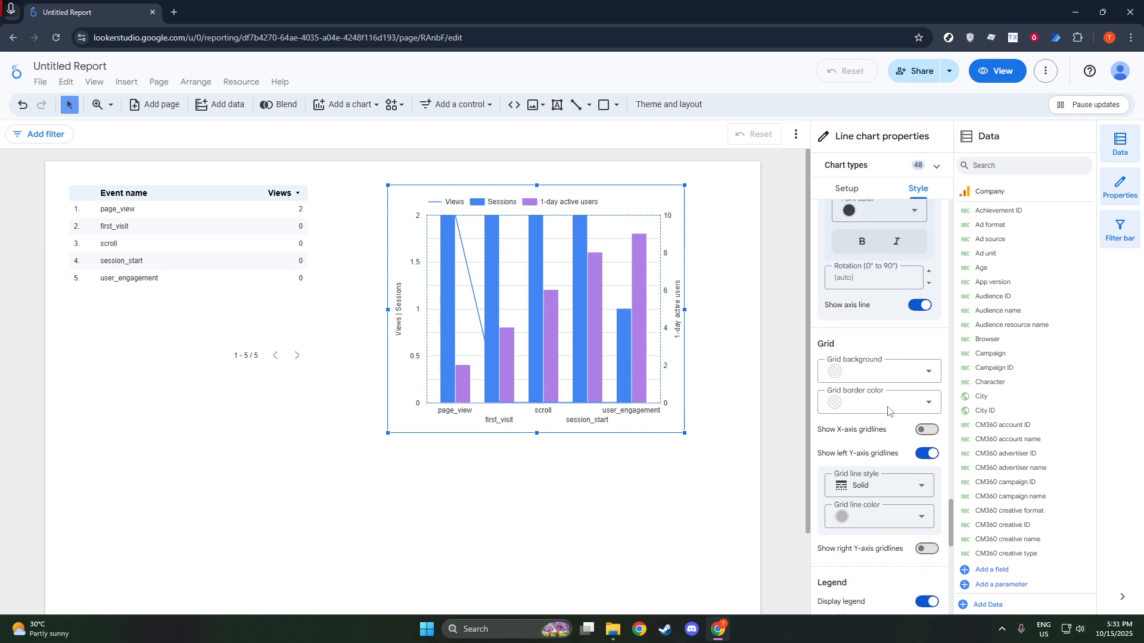
pyautogui.scroll(-4, 872, 429)
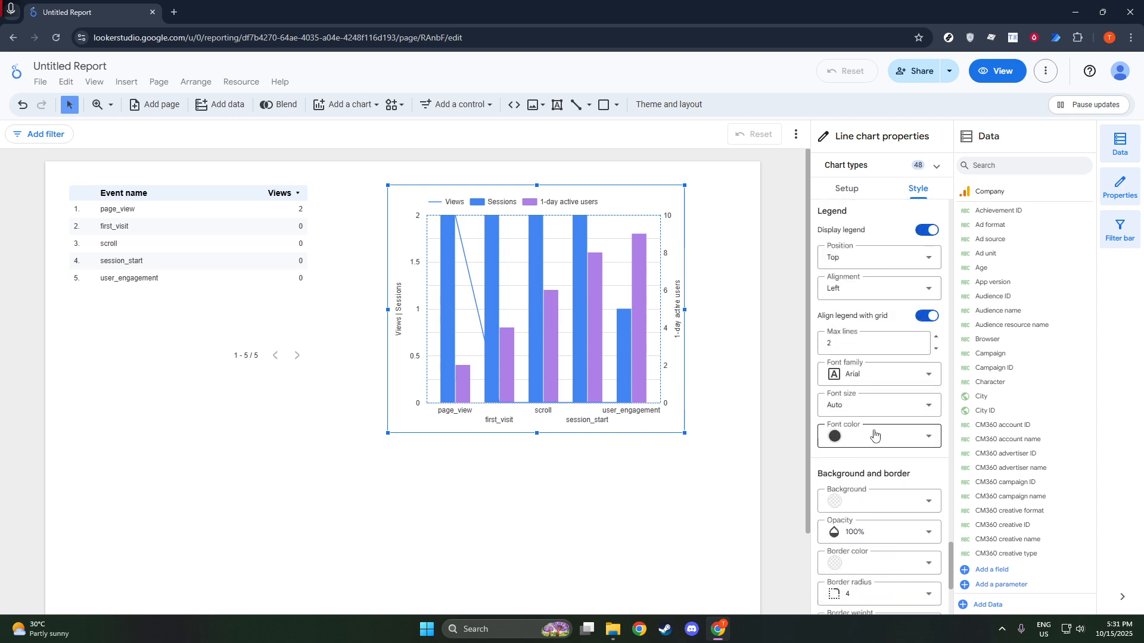